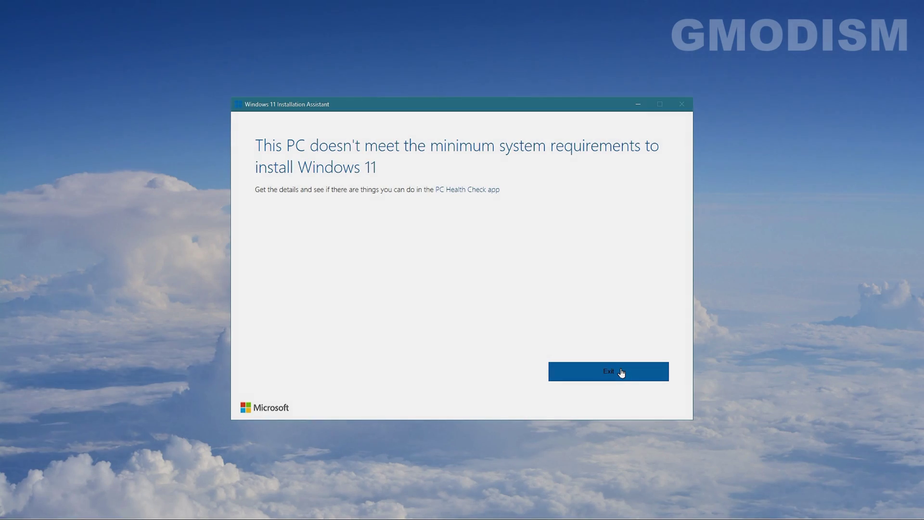
# Close the installation assistant and launch Registry Editor with regedit from the Run prompt.
pyautogui.click(621, 372)
pyautogui.press('super+r')
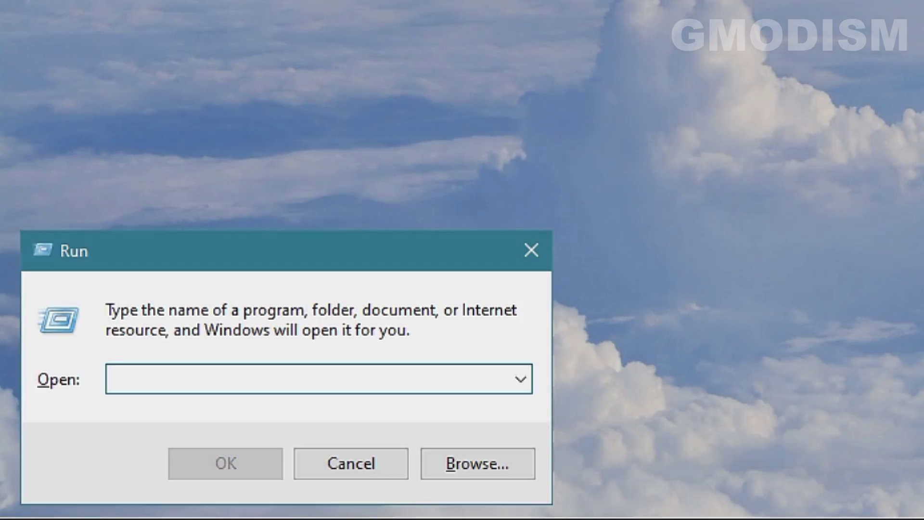
pyautogui.write('reged')
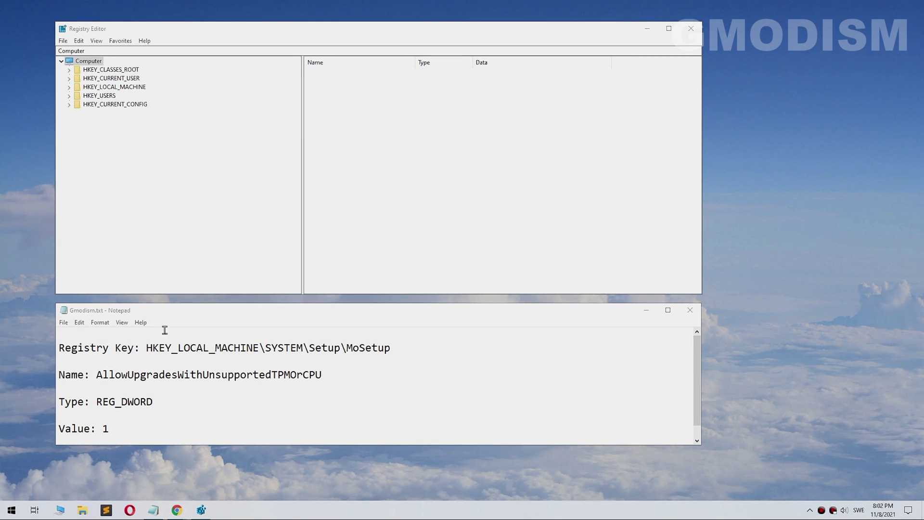
# Navigate to HKEY_LOCAL_MACHINE\SYSTEM\Setup\MoSetup by pasting the path copied from the notes into the address bar.
pyautogui.moveTo(146, 347); pyautogui.dragTo(393, 348)
pyautogui.hotkey('ctrl', 'c')
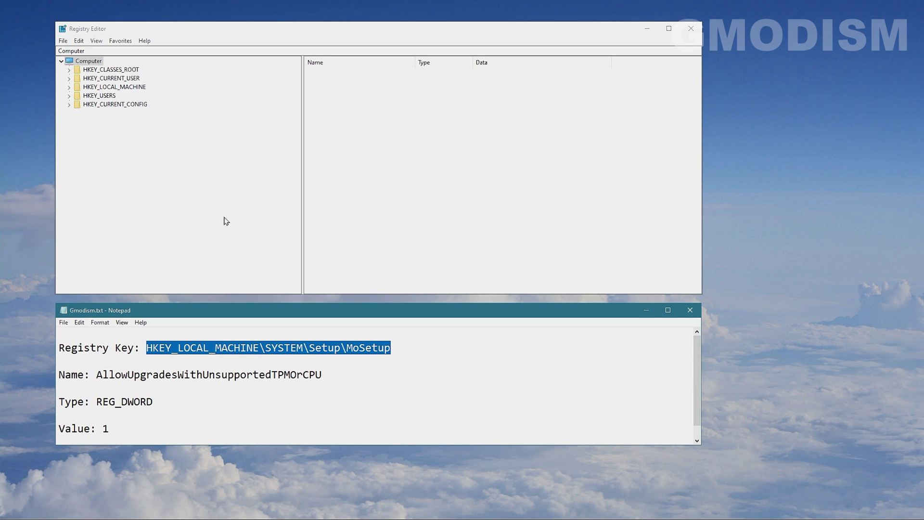
pyautogui.click(125, 50)
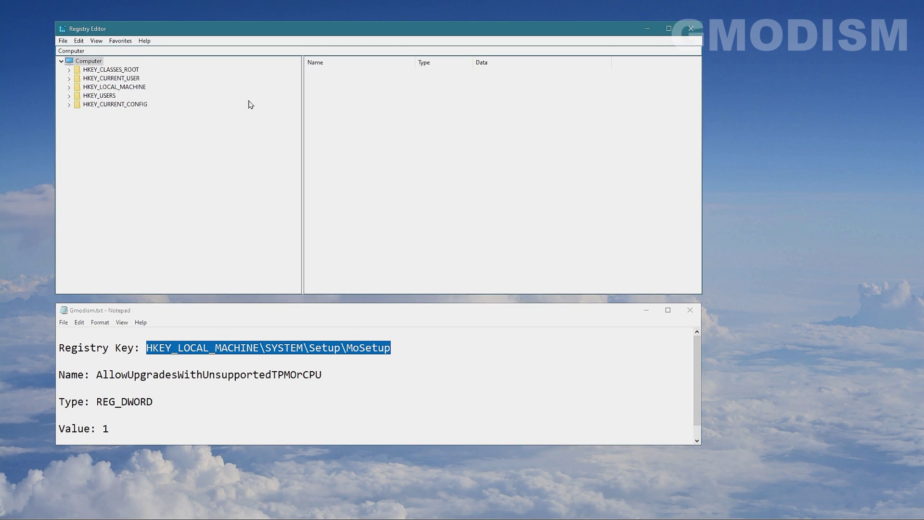
pyautogui.hotkey('ctrl', 'a')
pyautogui.hotkey('ctrl', 'v')
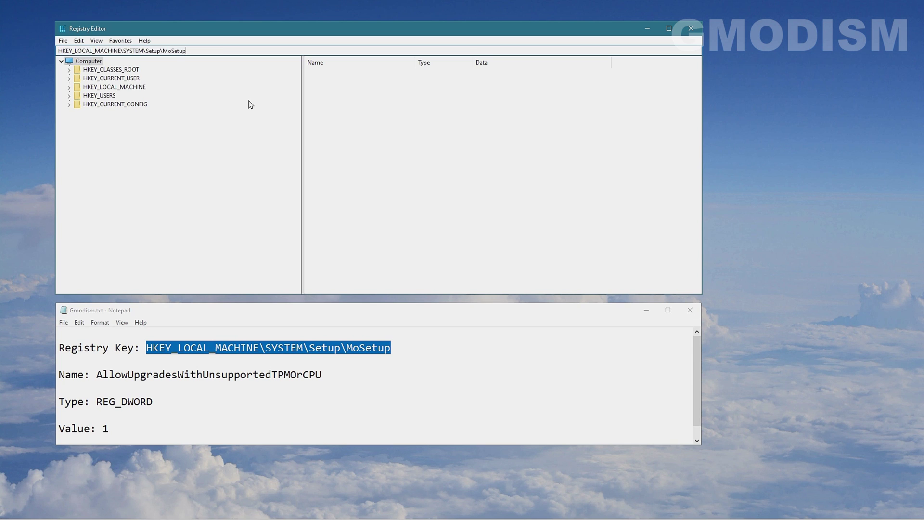
pyautogui.press('Return')
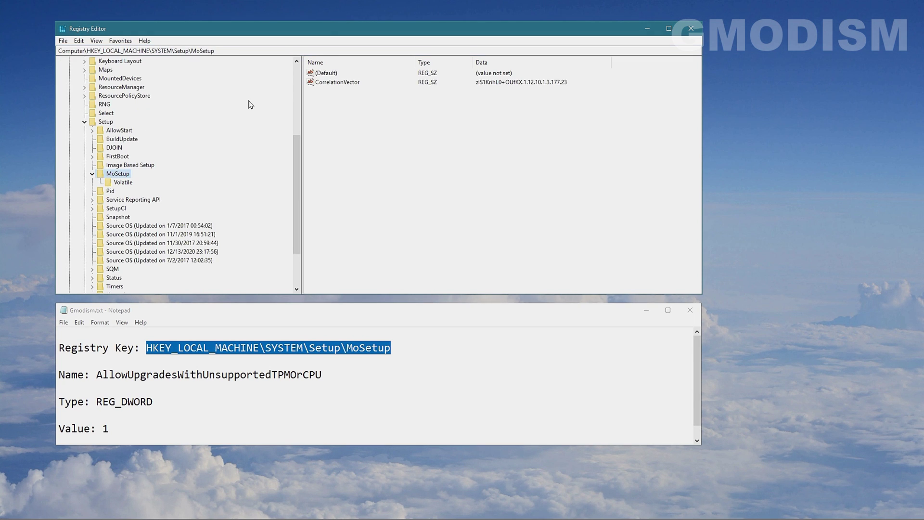
# Create a new DWORD (32-bit) value in MoSetup named AllowUpgradesWithUnsupportedTPMOrCPU, pasting the name from the notes.
pyautogui.click(97, 374)
pyautogui.moveTo(137, 374); pyautogui.dragTo(339, 372)
pyautogui.hotkey('ctrl', 'c')
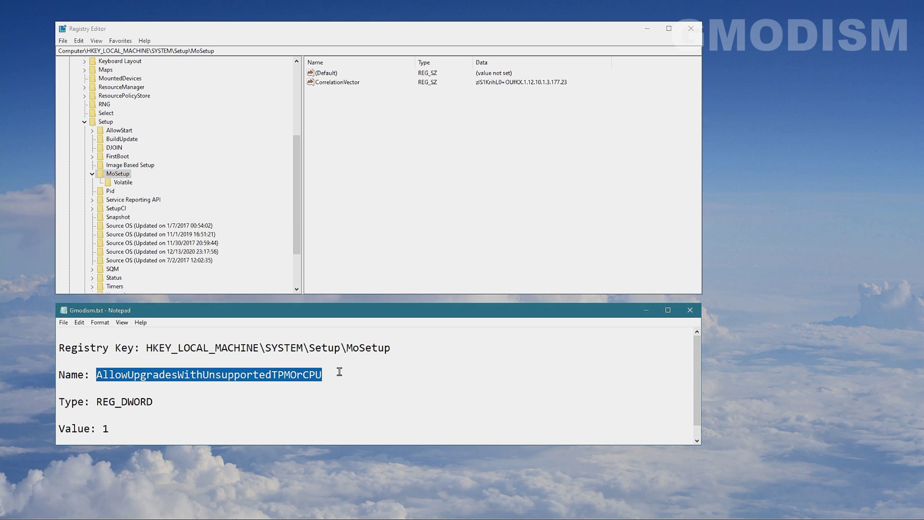
pyautogui.click(373, 243)
pyautogui.rightClick(372, 242)
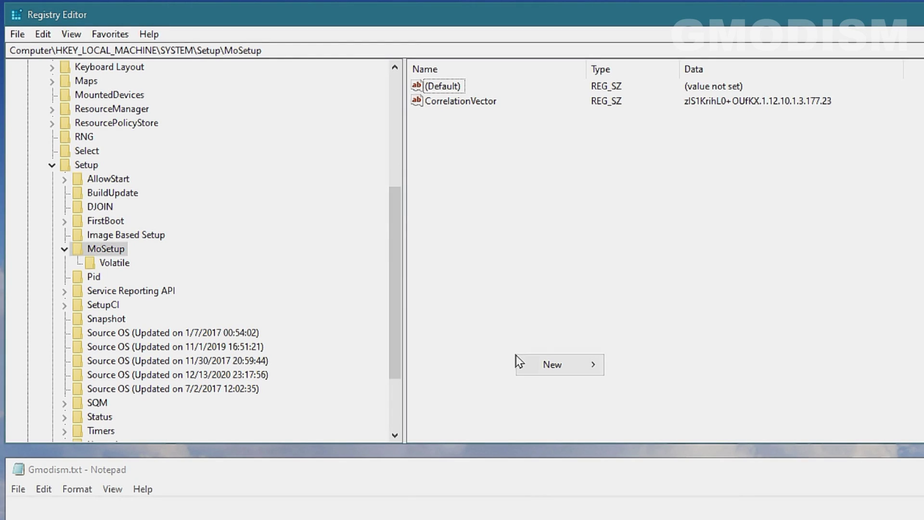
pyautogui.moveTo(553, 365)
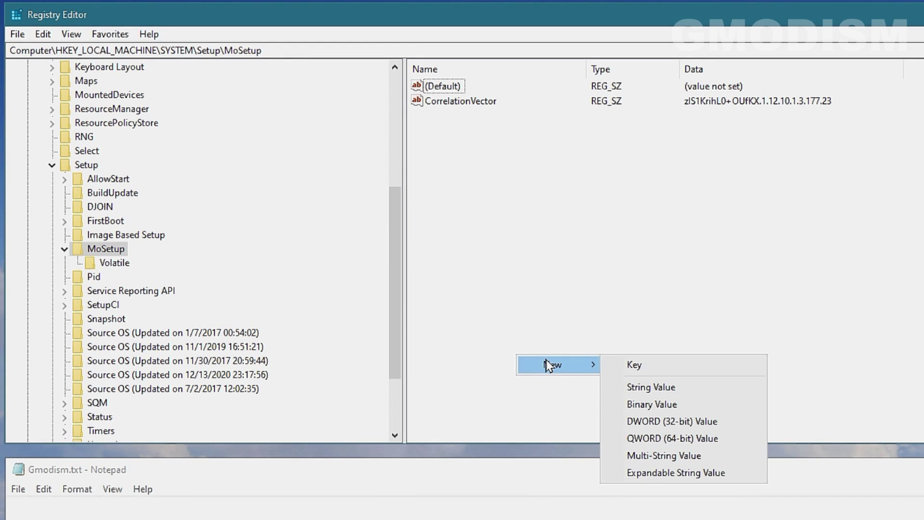
pyautogui.click(674, 426)
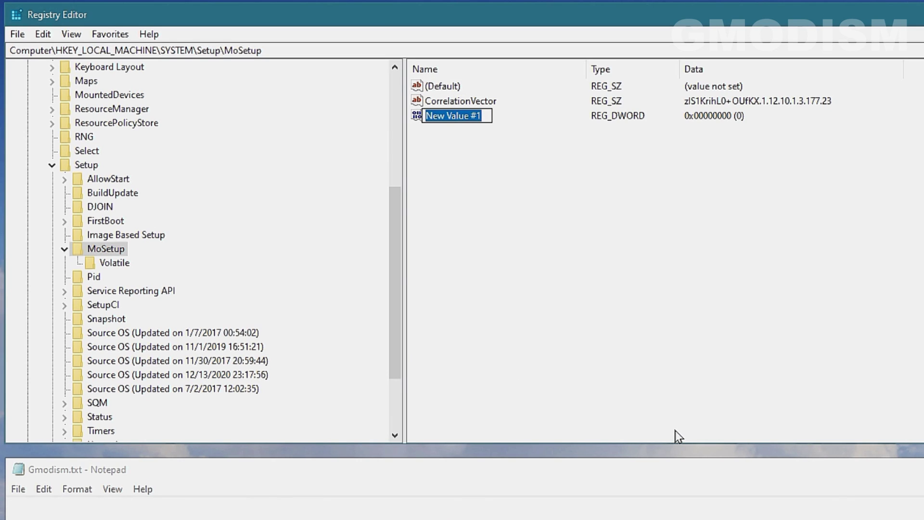
pyautogui.hotkey('ctrl', 'v')
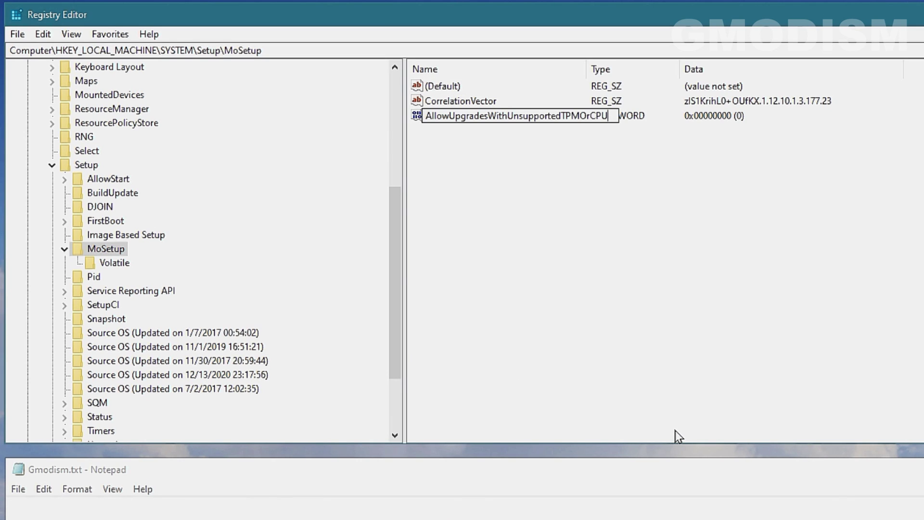
pyautogui.press('Return')
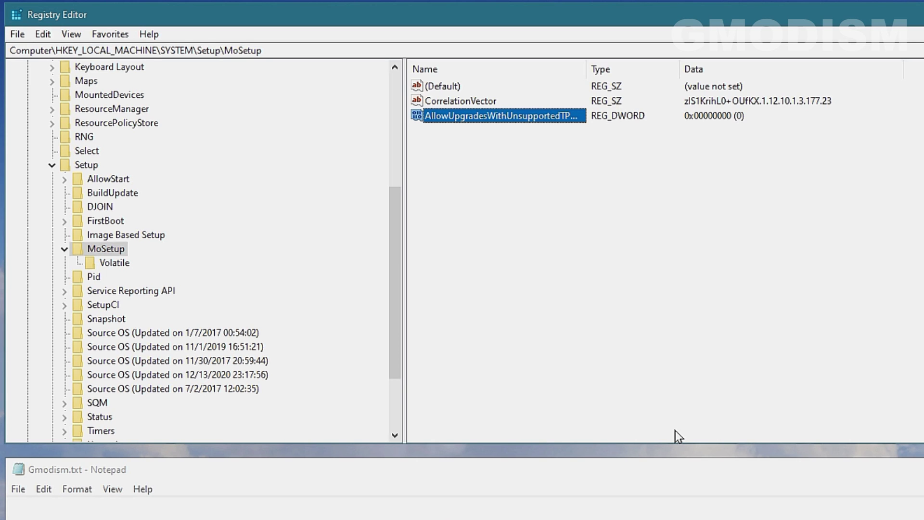
# Set AllowUpgradesWithUnsupportedTPMOrCPU's value data to 1 and minimize the notes.
pyautogui.press('Return')
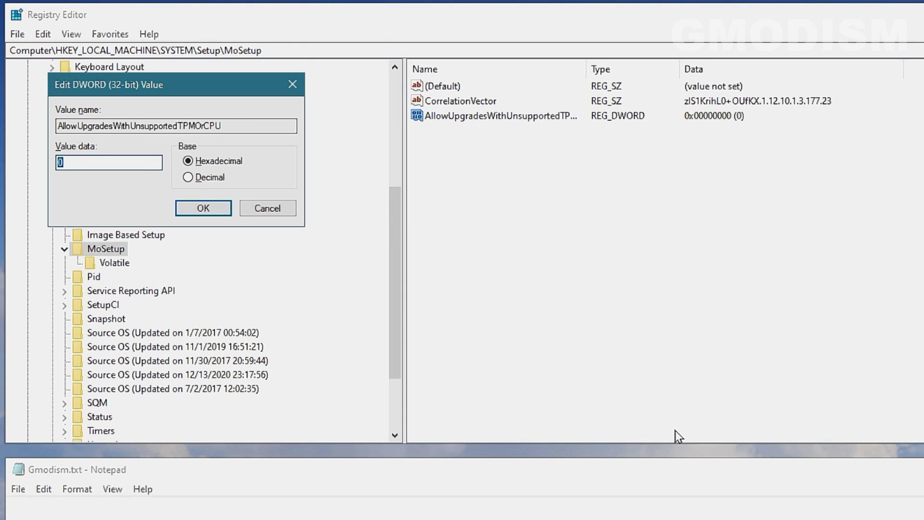
pyautogui.write('1')
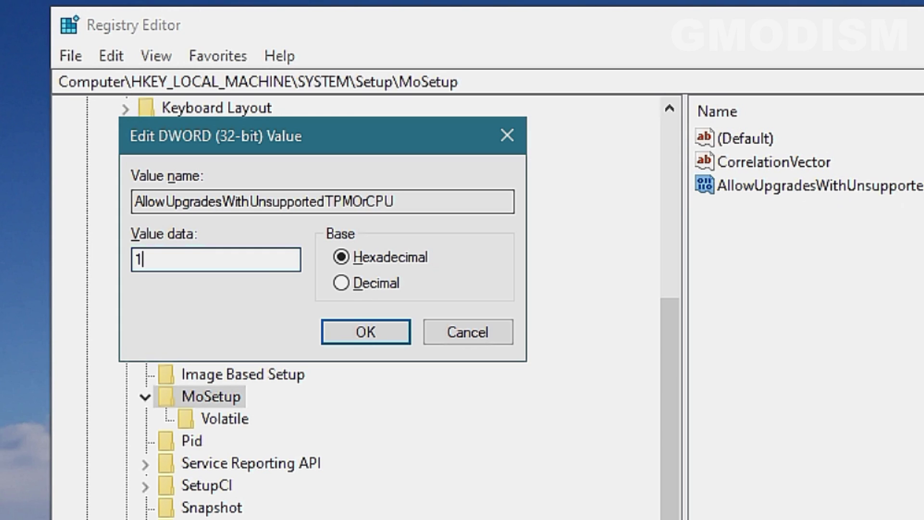
pyautogui.click(383, 331)
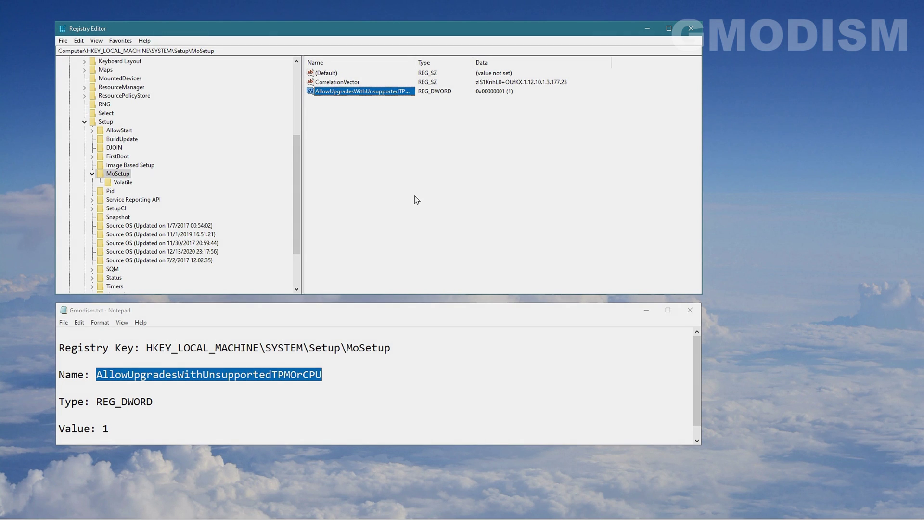
pyautogui.click(415, 197)
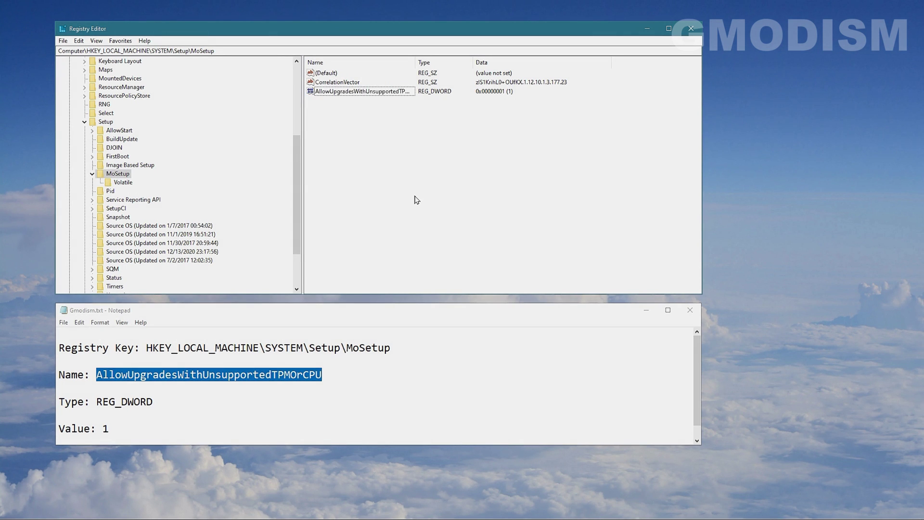
pyautogui.click(651, 308)
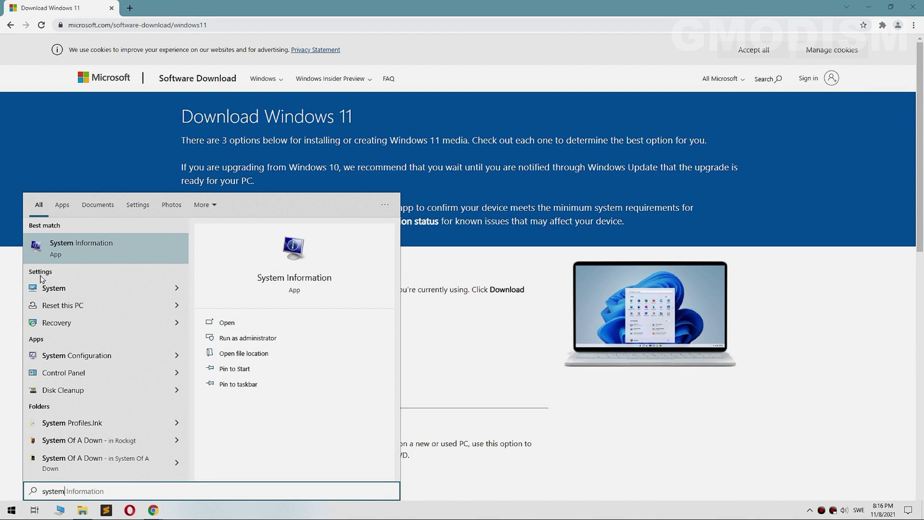
# Check in System Information that the OS is Windows 10 Home with locale Sweden, then close it.
pyautogui.click(134, 245)
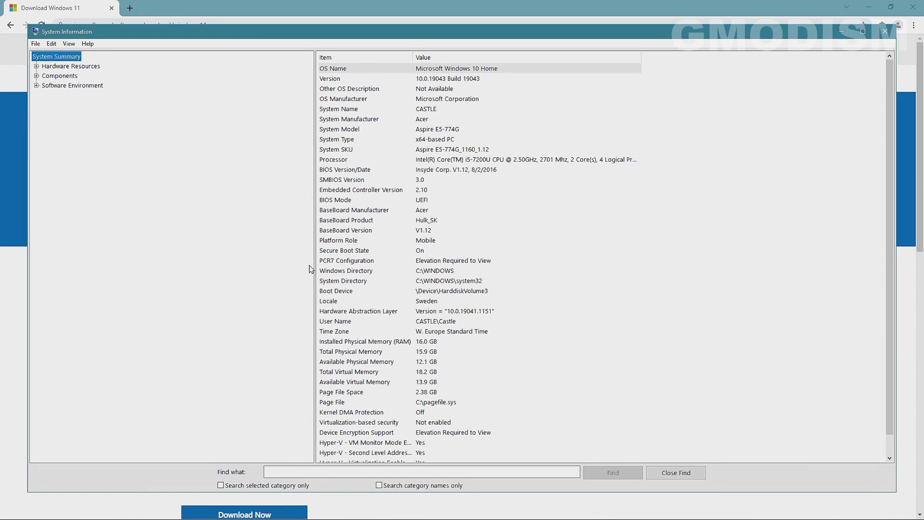
pyautogui.click(327, 304)
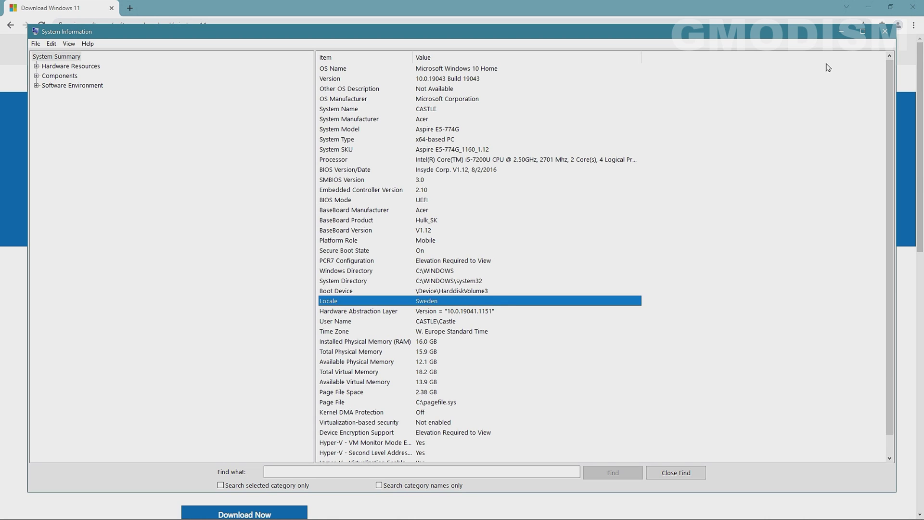
pyautogui.click(881, 34)
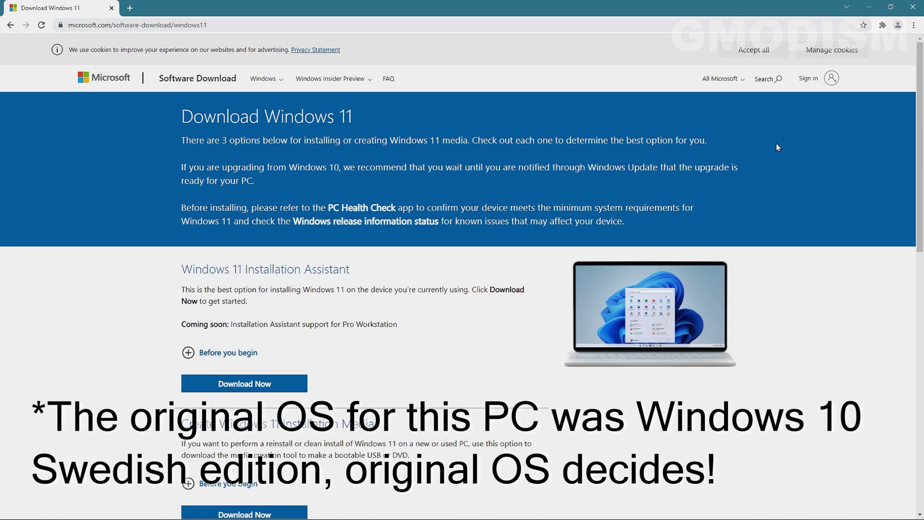
# Select Windows 11 as the disk image (ISO) edition and submit the selection.
pyautogui.scroll(-4, 323, 254)
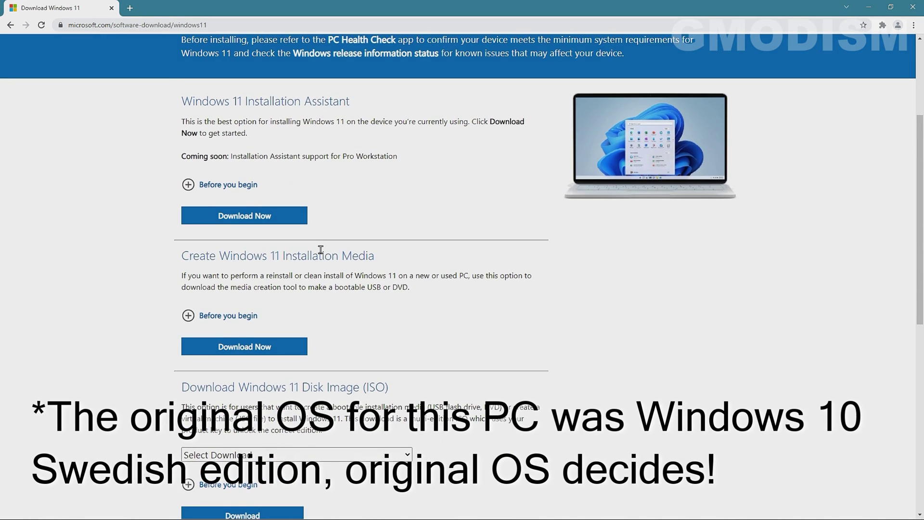
pyautogui.scroll(-3, 323, 253)
pyautogui.click(250, 325)
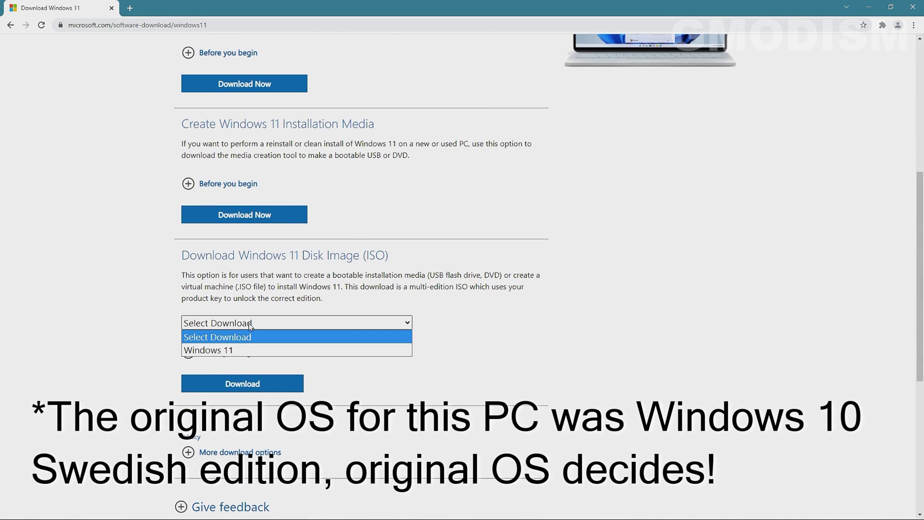
pyautogui.click(224, 351)
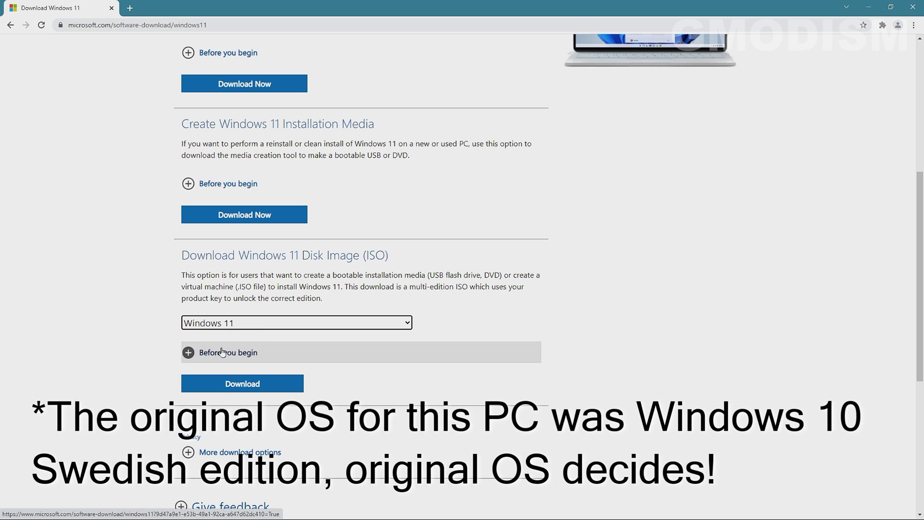
pyautogui.scroll(-3, 243, 436)
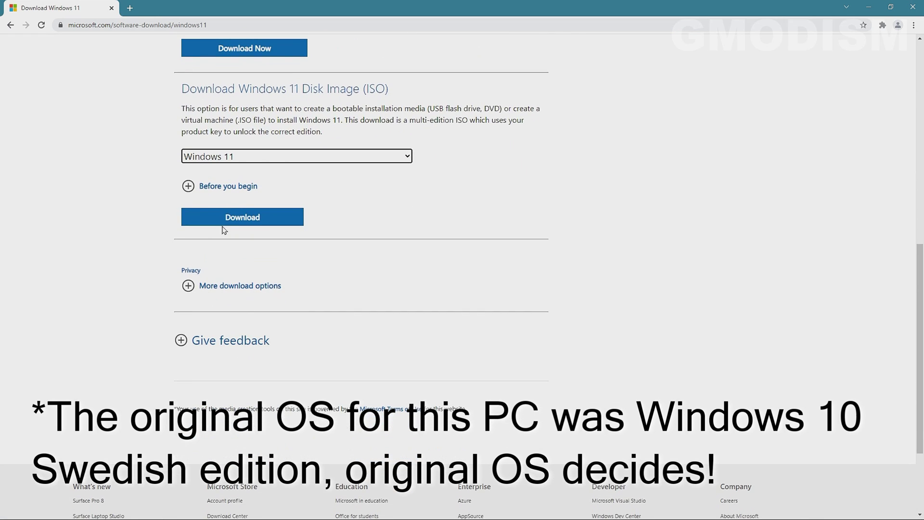
pyautogui.click(190, 185)
pyautogui.scroll(-3, 263, 394)
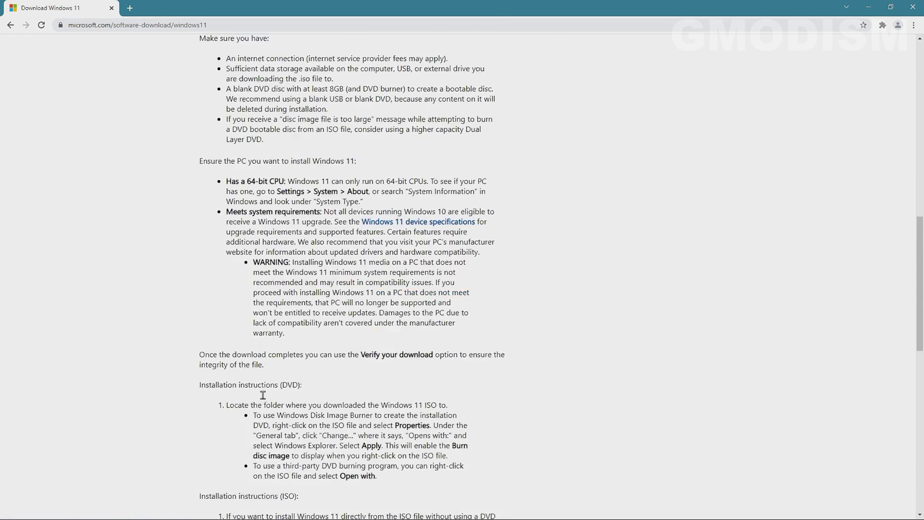
pyautogui.scroll(-6, 262, 395)
pyautogui.click(246, 339)
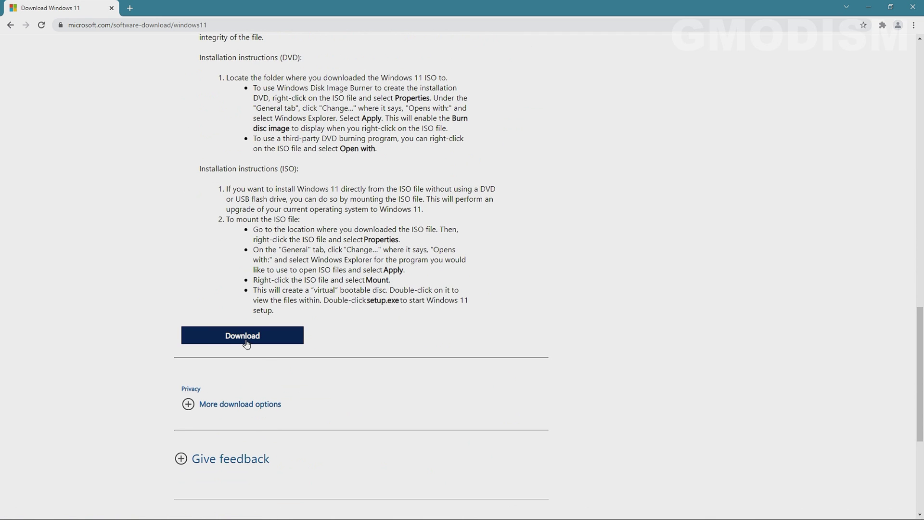
pyautogui.scroll(-3, 231, 344)
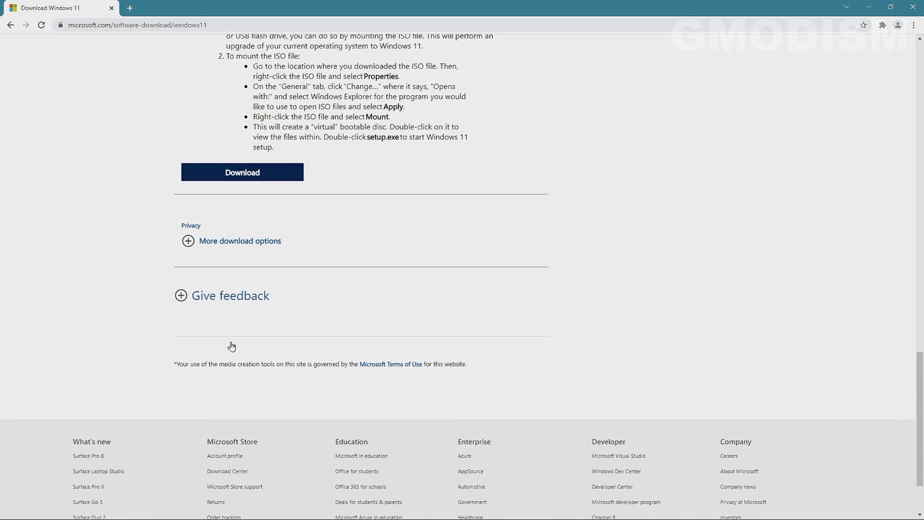
pyautogui.scroll(2, 231, 346)
pyautogui.click(248, 245)
pyautogui.scroll(9, 244, 250)
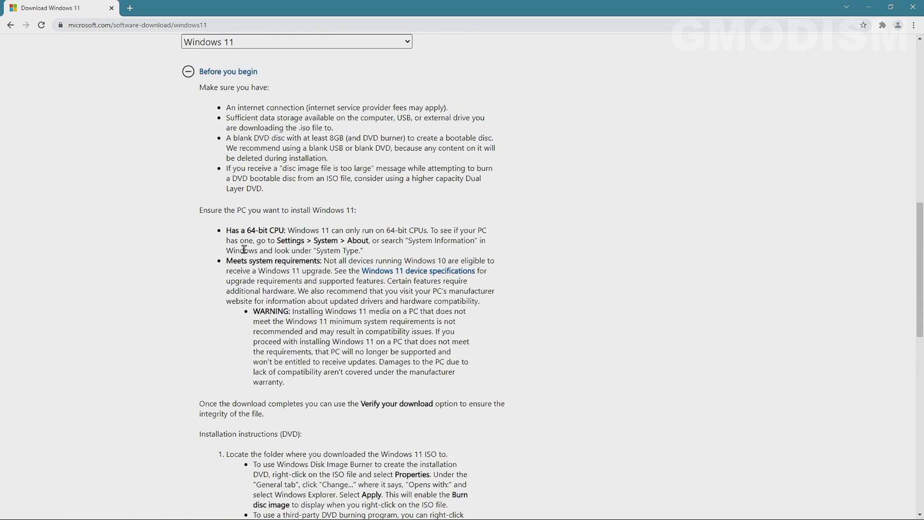
pyautogui.click(188, 73)
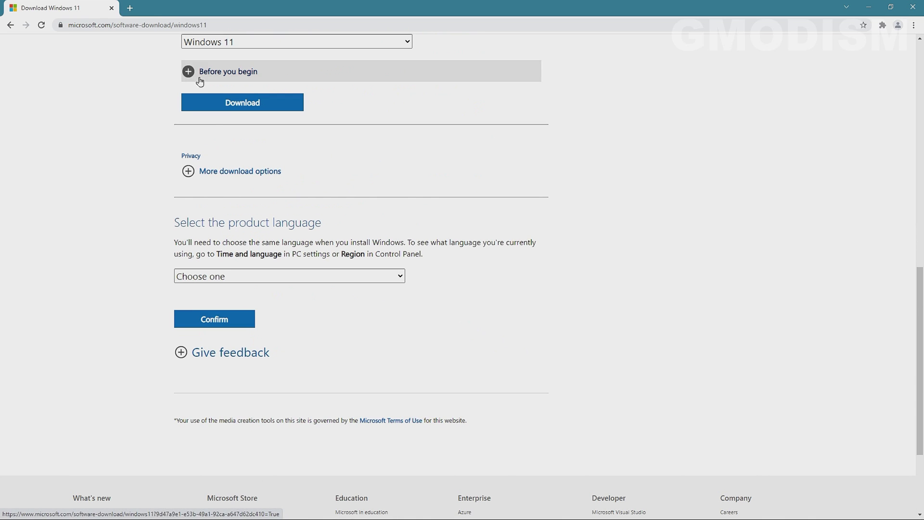
# Choose Swedish as the product language, download the 64-bit ISO, and open Win11_Swedish_x64.iso.
pyautogui.click(221, 277)
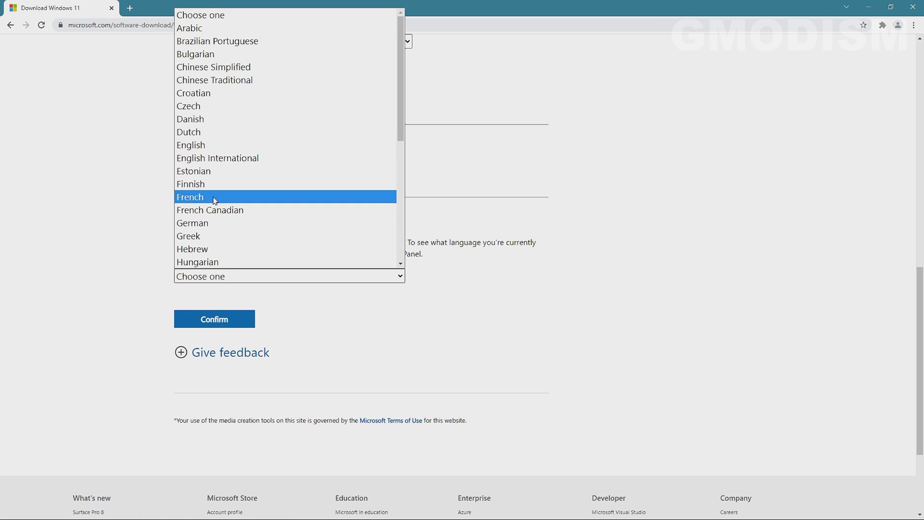
pyautogui.scroll(-5, 258, 229)
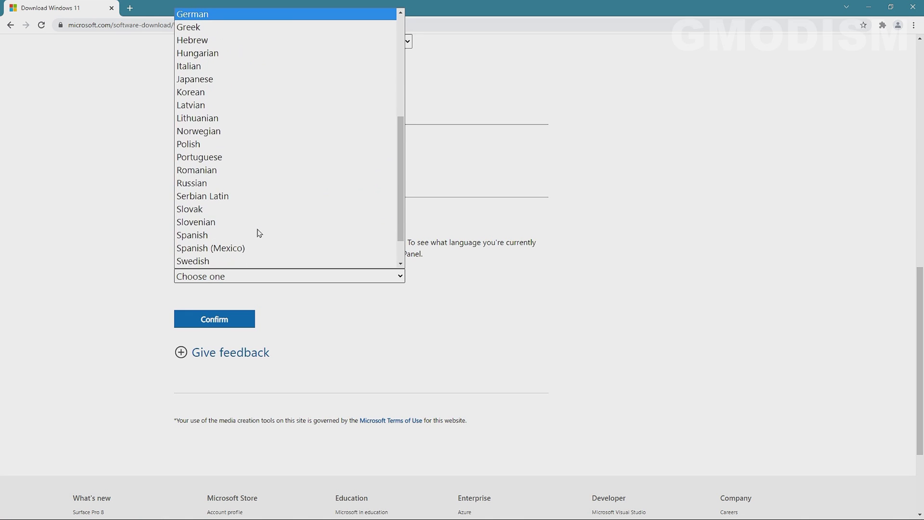
pyautogui.click(209, 262)
pyautogui.click(227, 324)
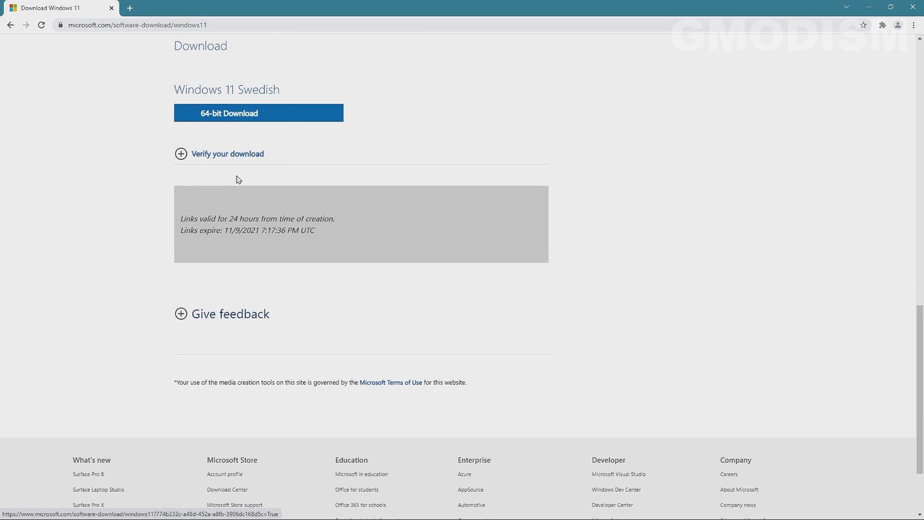
pyautogui.click(259, 113)
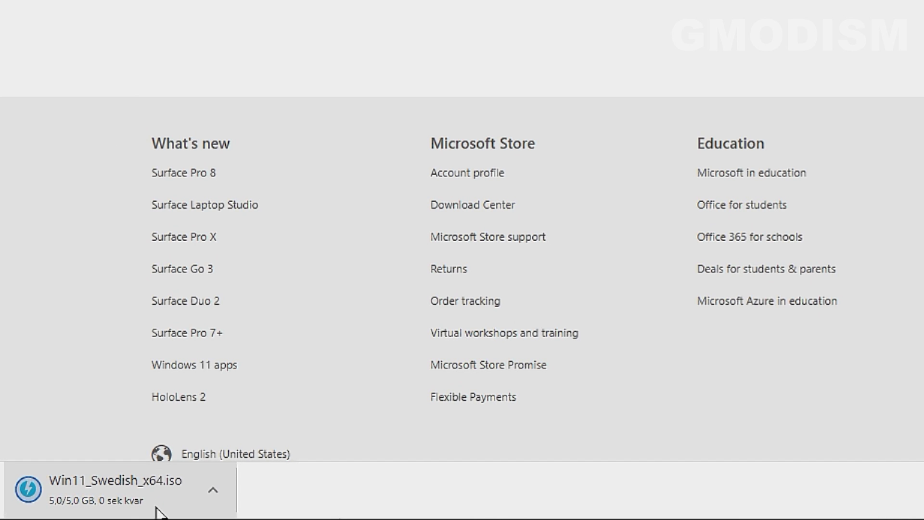
pyautogui.click(154, 490)
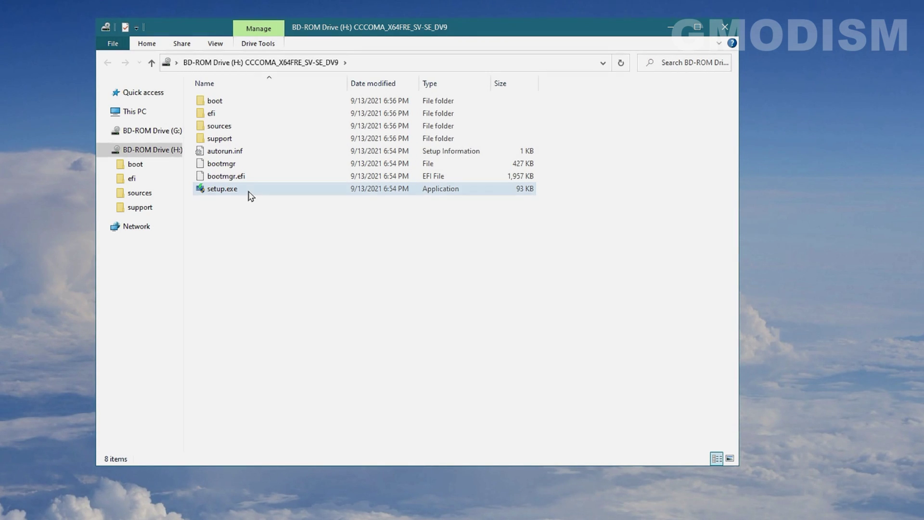
# Launch setup.exe from the mounted Swedish ISO and minimise the Explorer window.
pyautogui.click(250, 195)
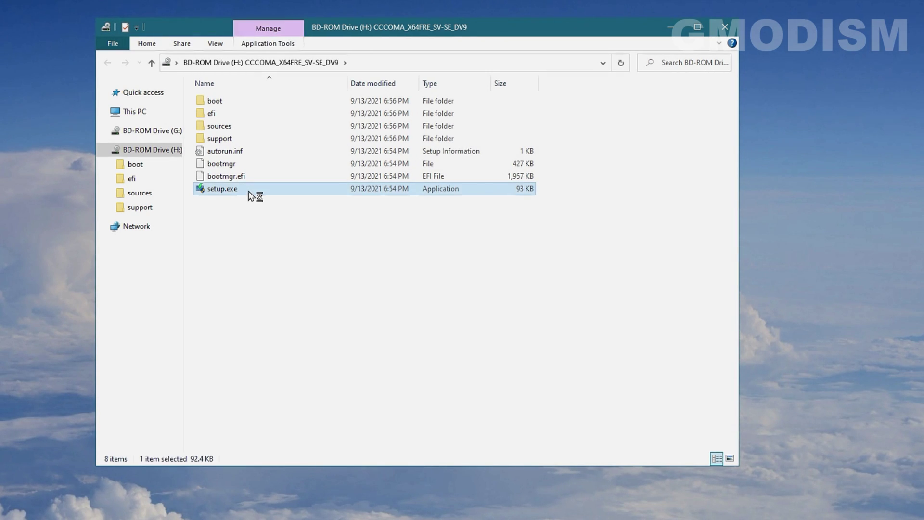
pyautogui.doubleClick(251, 195)
pyautogui.click(669, 25)
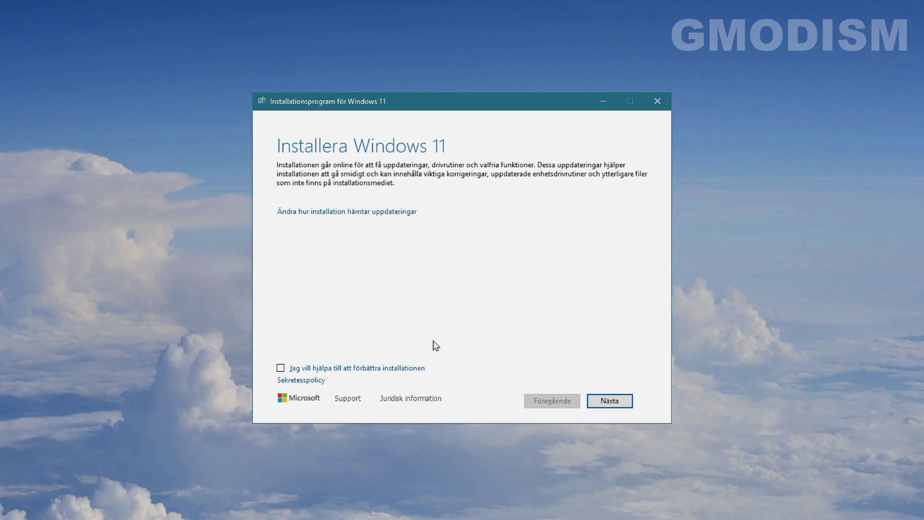
# Proceed with downloading updates and drivers, accept the licence terms, and accept the unsupported hardware warning.
pyautogui.click(397, 212)
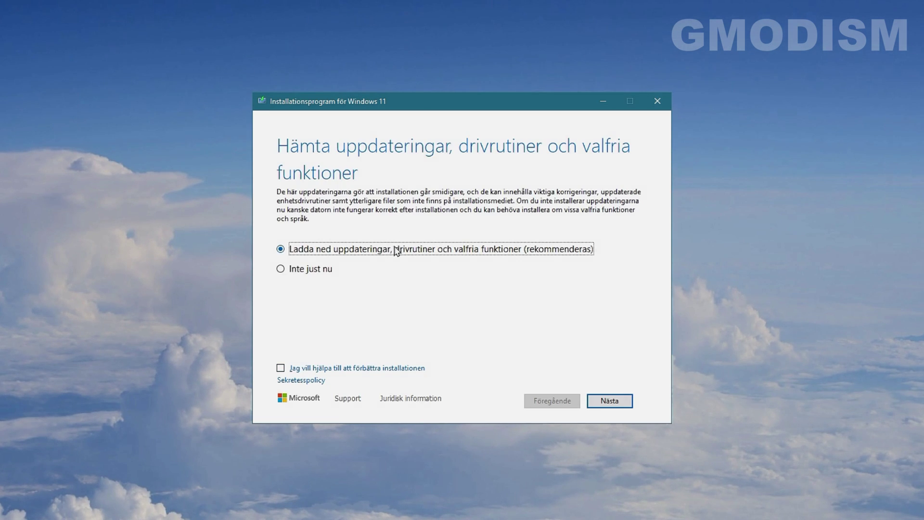
pyautogui.click(610, 401)
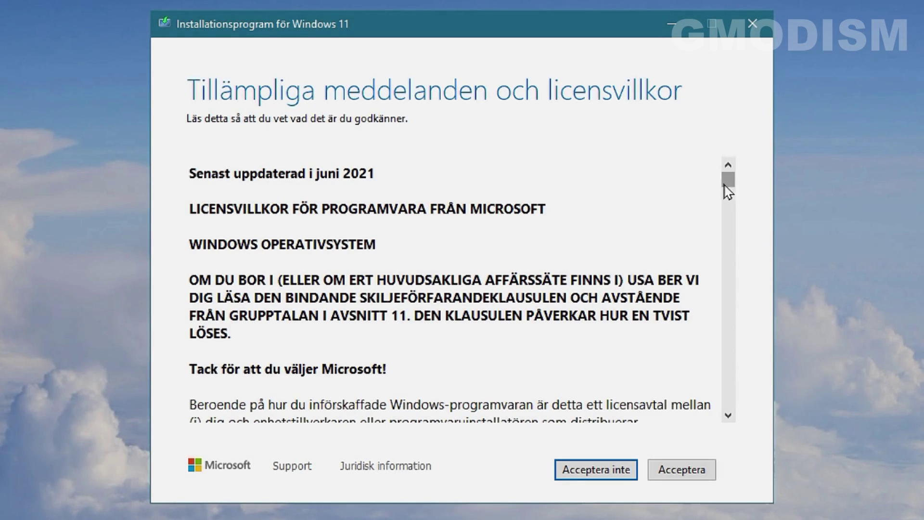
pyautogui.moveTo(727, 192); pyautogui.dragTo(720, 433)
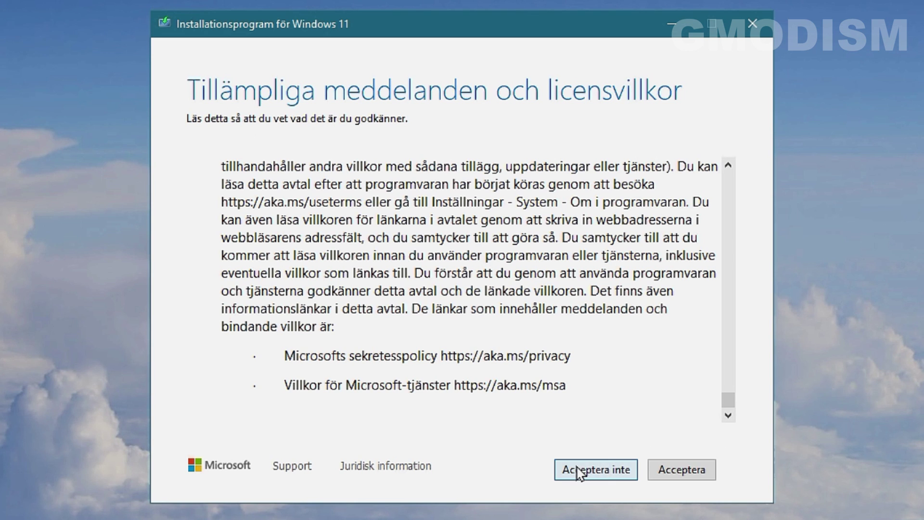
pyautogui.click(682, 470)
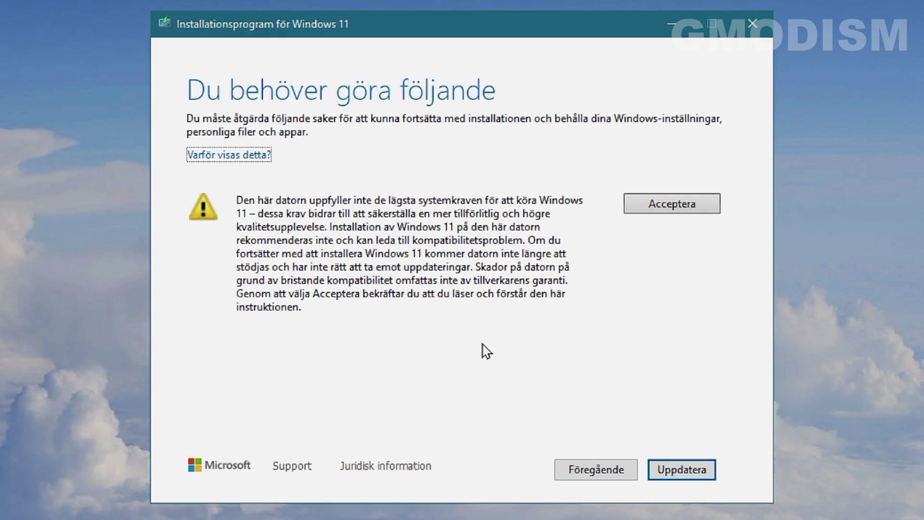
pyautogui.click(674, 207)
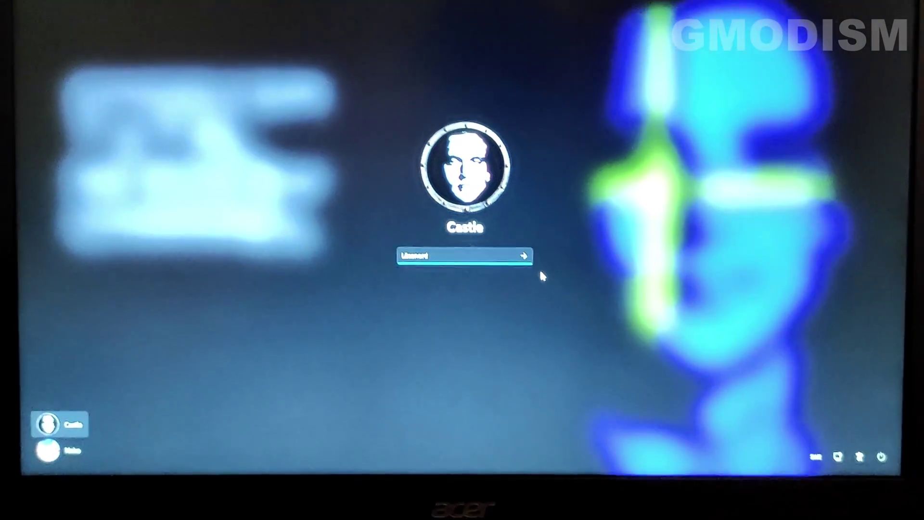
# Sign in to the upgraded Windows 11 account with the account password.
pyautogui.write('******')
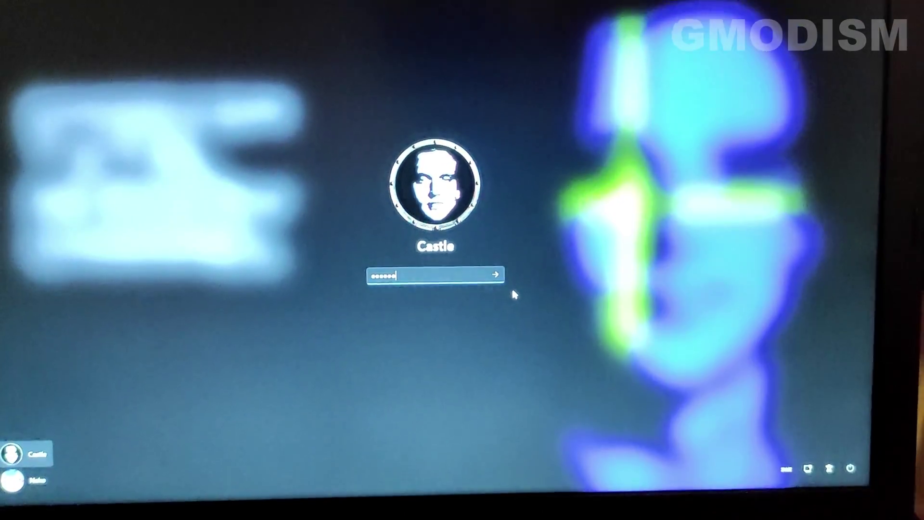
pyautogui.press('Return')
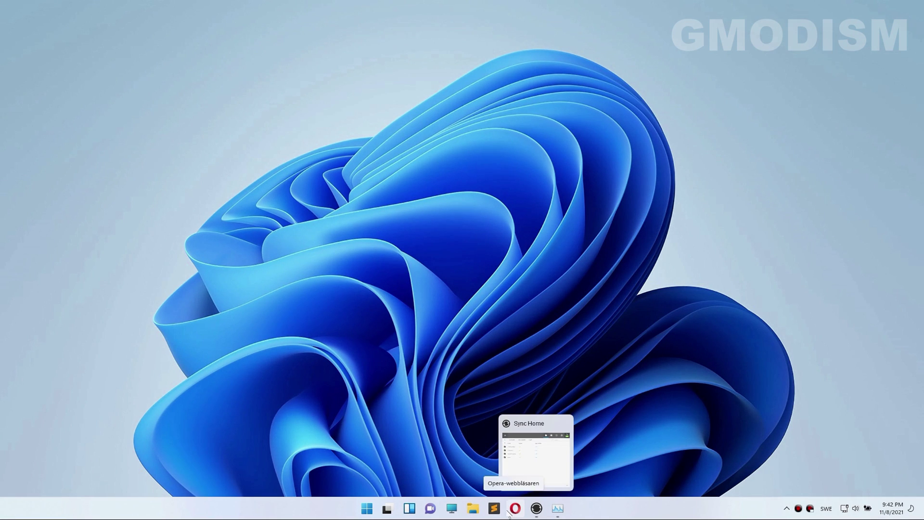
pyautogui.press('super+Tab')
pyautogui.click(584, 386)
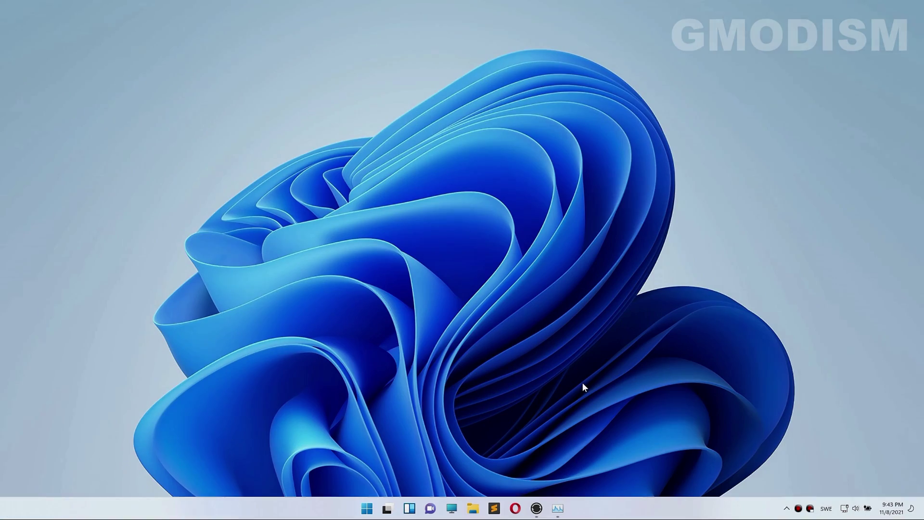